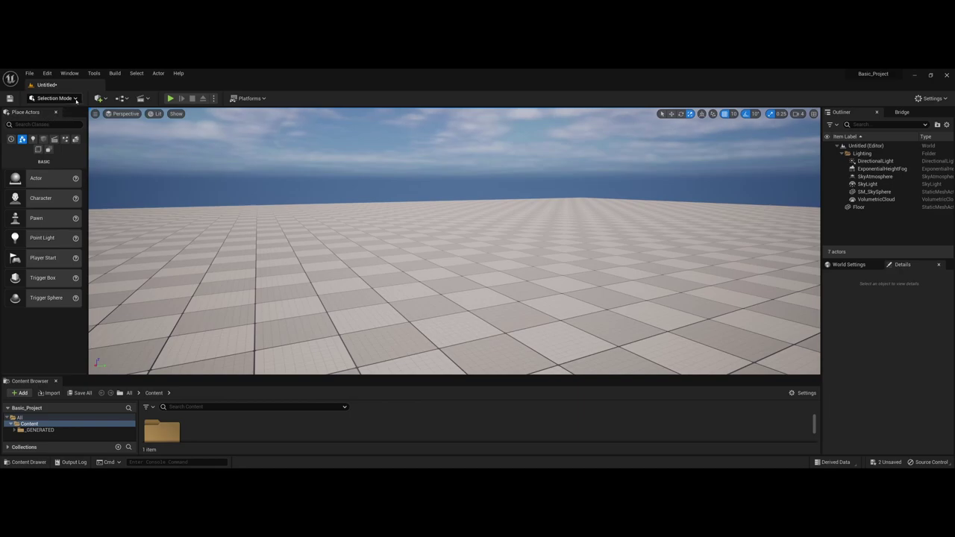
# Switch the editor from Selection Mode to Modeling Mode using the toolbar mode list
pyautogui.click(75, 100)
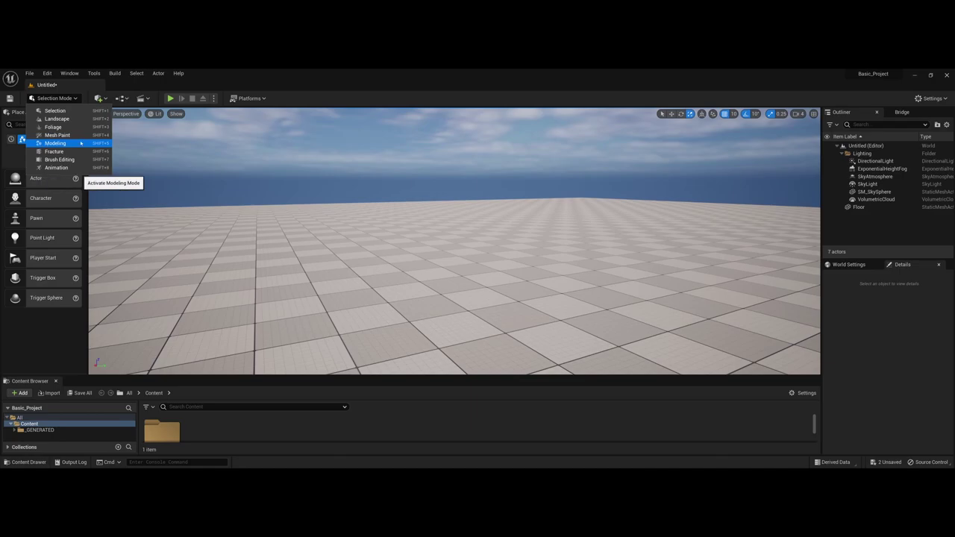
pyautogui.click(56, 143)
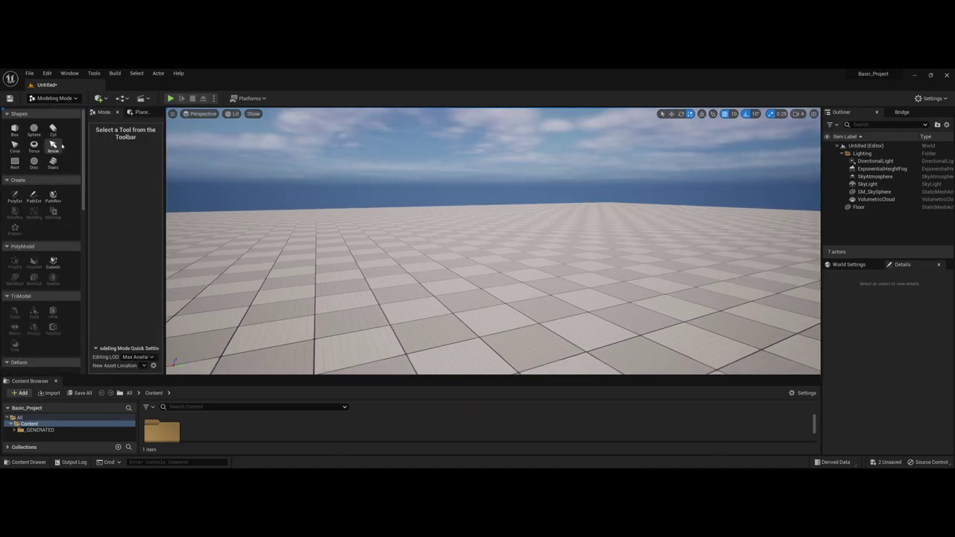
# Place a Box on the floor and stretch it to about 335 wide and 311 high
pyautogui.click(20, 131)
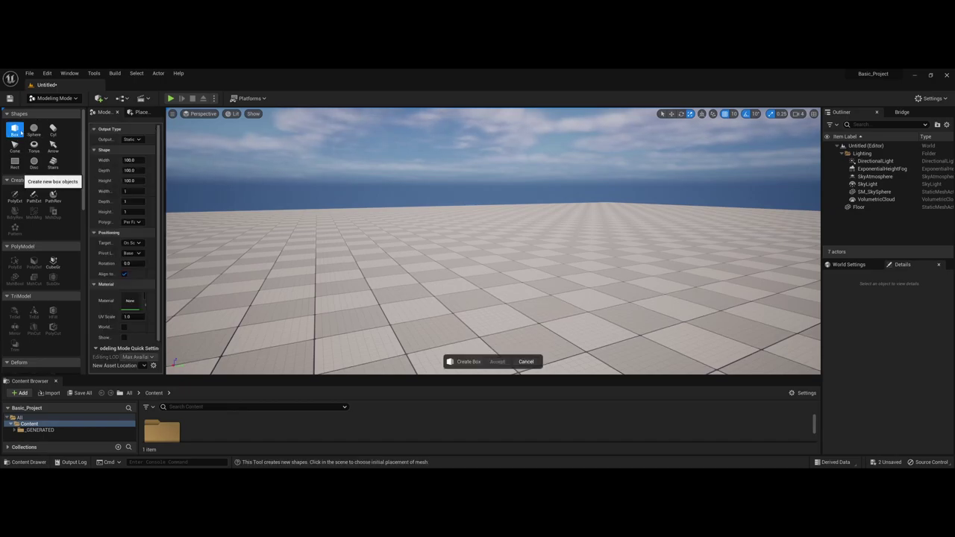
pyautogui.click(493, 297)
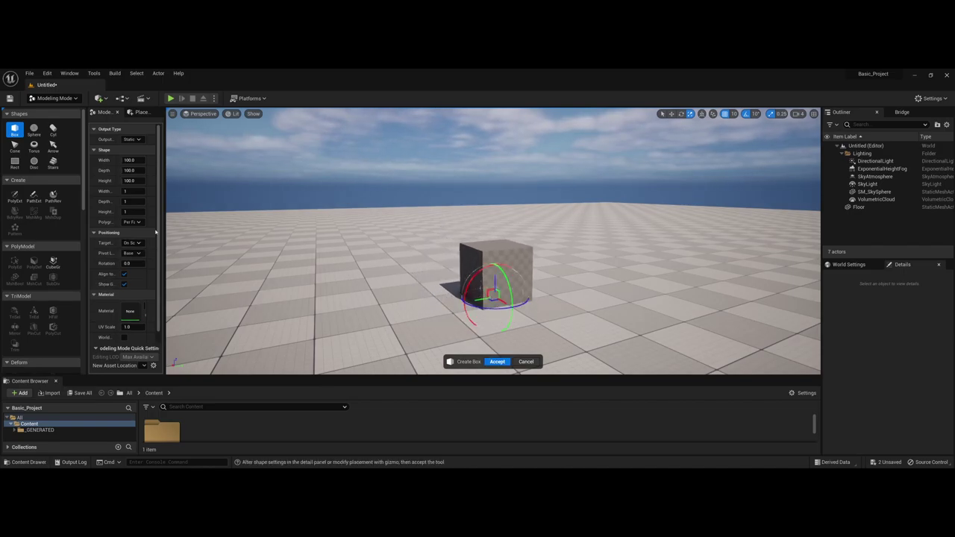
pyautogui.moveTo(164, 226); pyautogui.dragTo(202, 226)
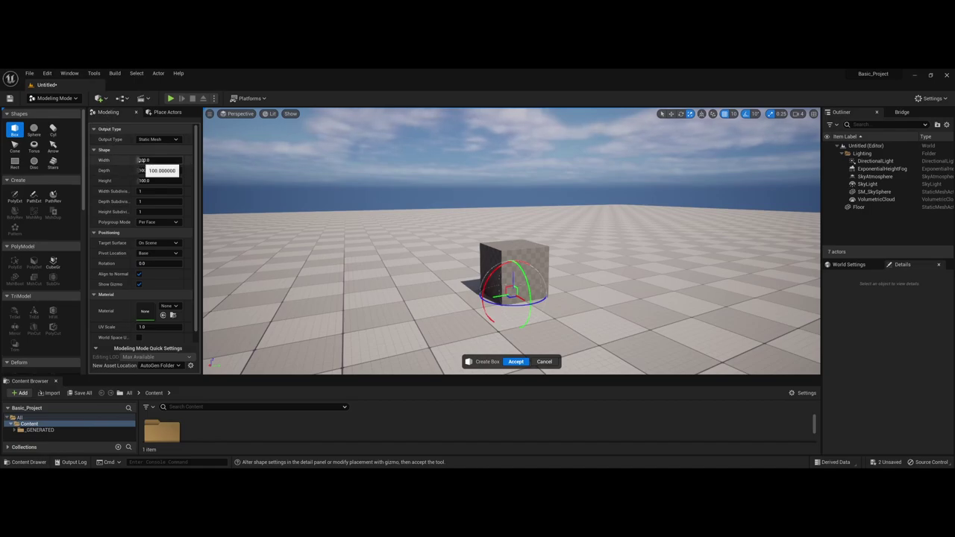
pyautogui.moveTo(146, 160); pyautogui.dragTo(149, 179)
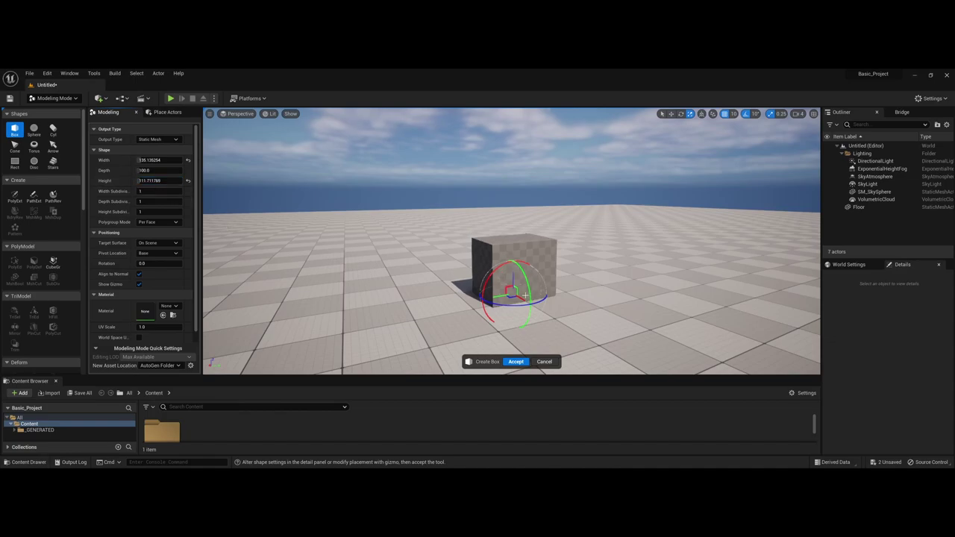
# Rotate the box slightly around its vertical axis and keep its output type as Static Mesh
pyautogui.moveTo(525, 296); pyautogui.dragTo(567, 303)
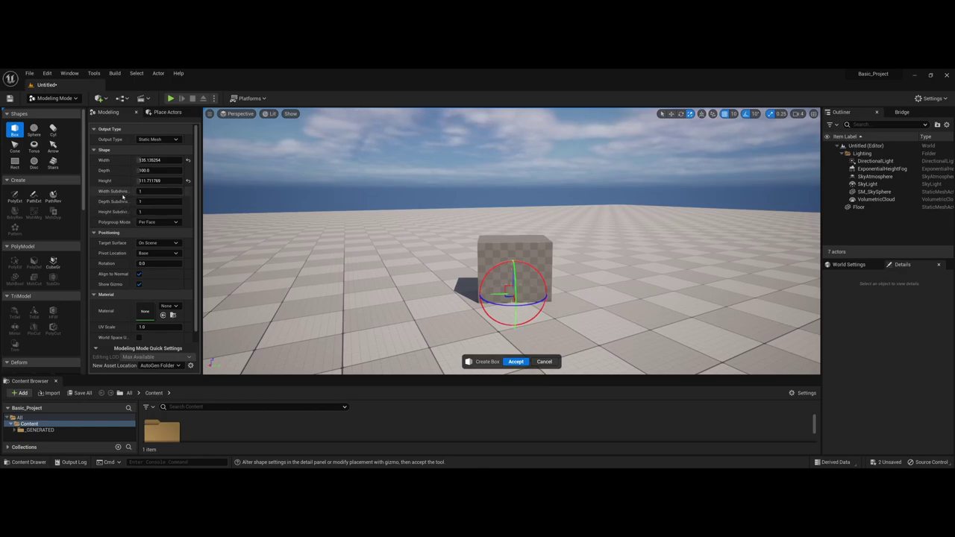
pyautogui.click(176, 140)
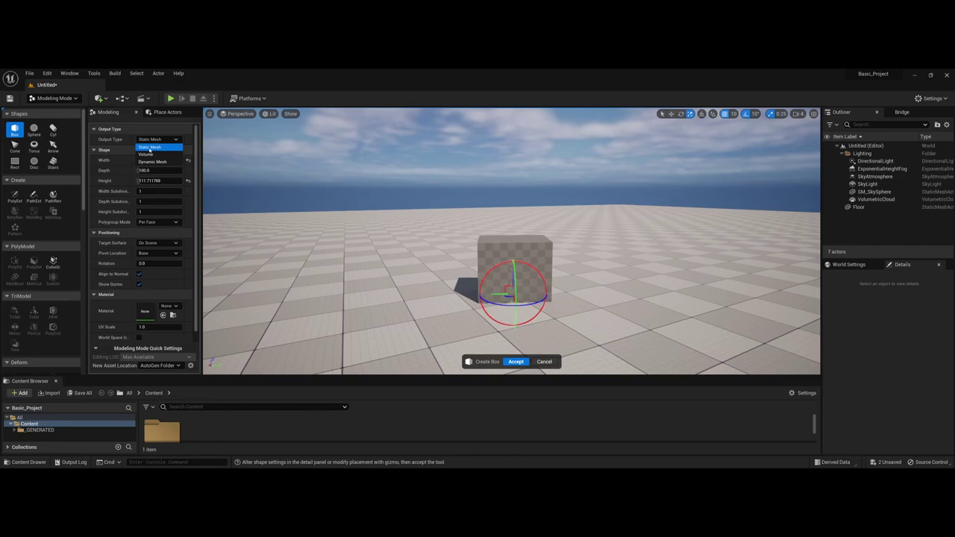
pyautogui.click(150, 147)
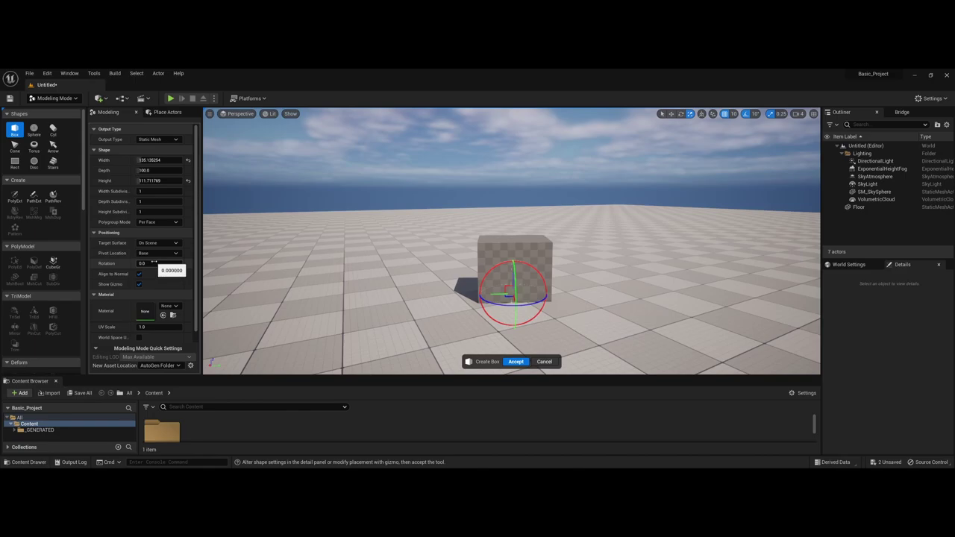
pyautogui.scroll(-1, 154, 263)
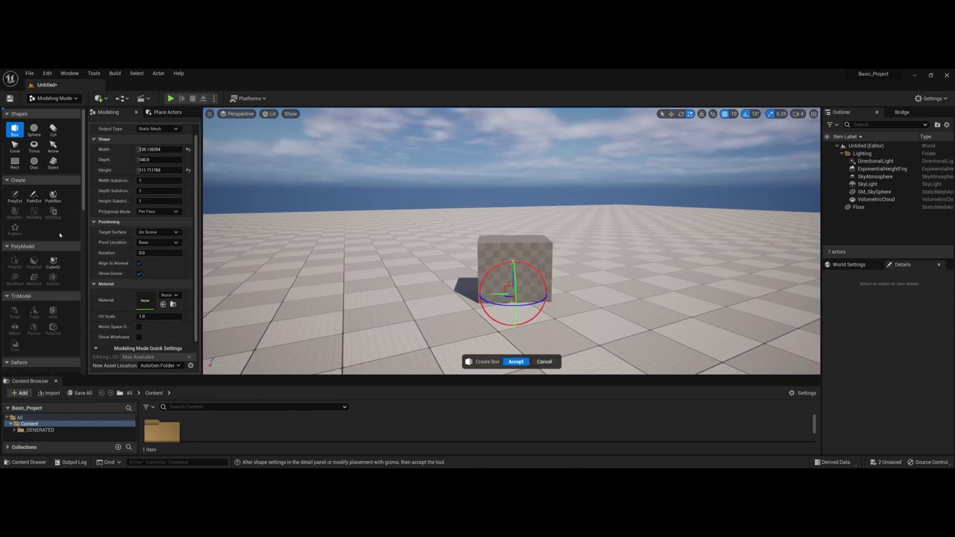
# Accept the Create Box tool so the box becomes a Box static mesh actor
pyautogui.scroll(-5, 37, 254)
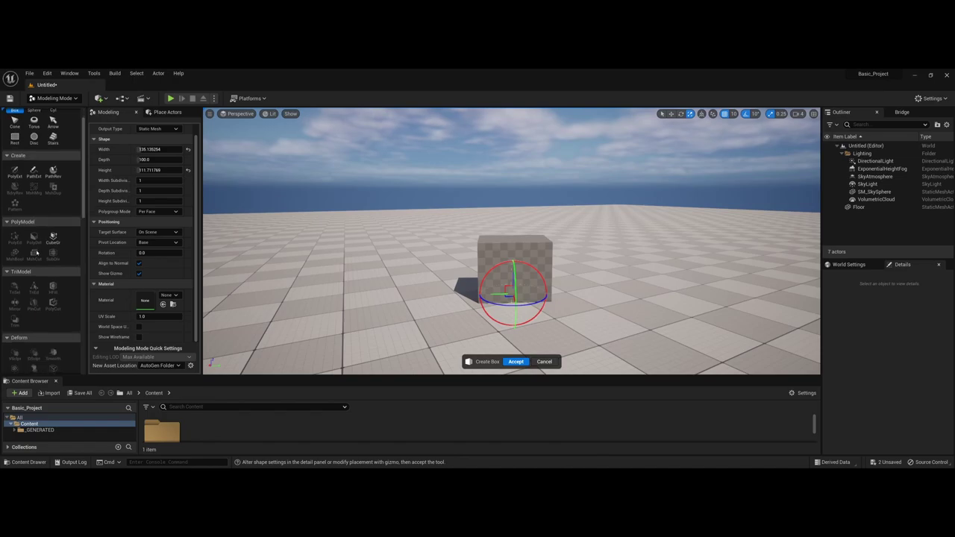
pyautogui.scroll(-6, 36, 261)
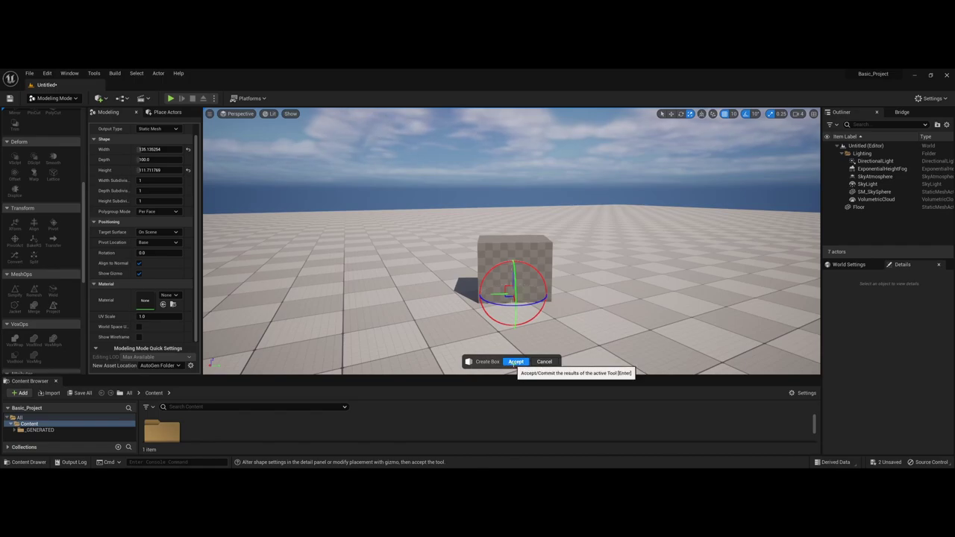
pyautogui.click(516, 362)
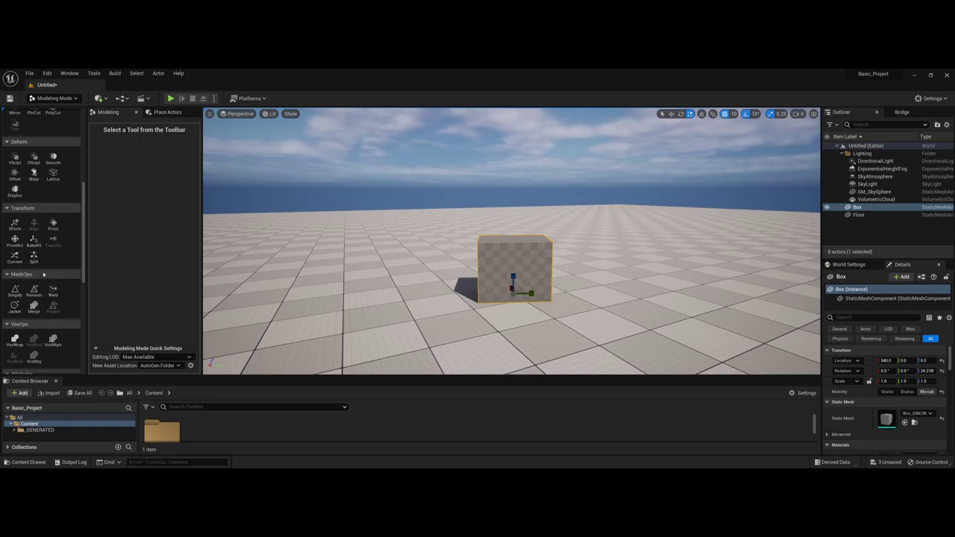
# Scroll the Modeling tool palette down to the Deform section with the Warp tool
pyautogui.scroll(1, 44, 321)
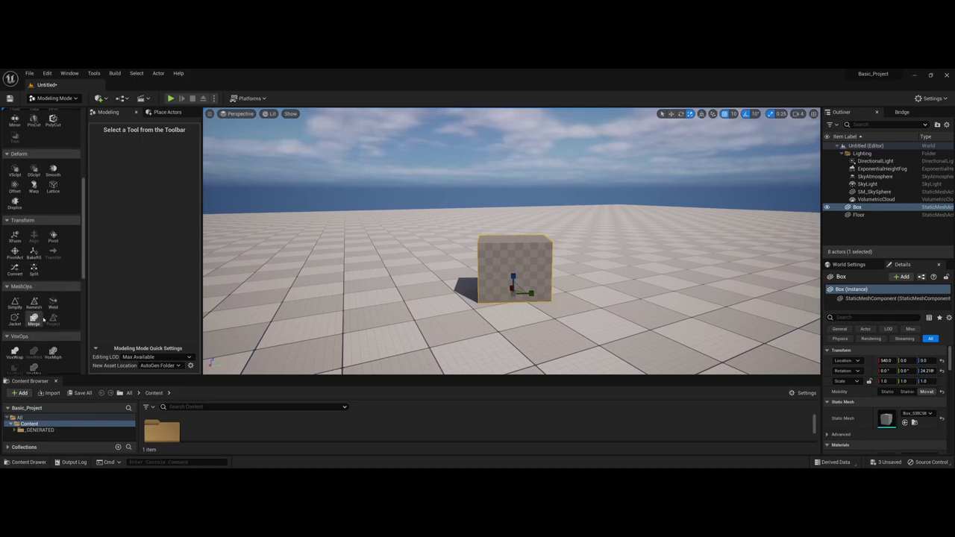
pyautogui.scroll(5, 43, 319)
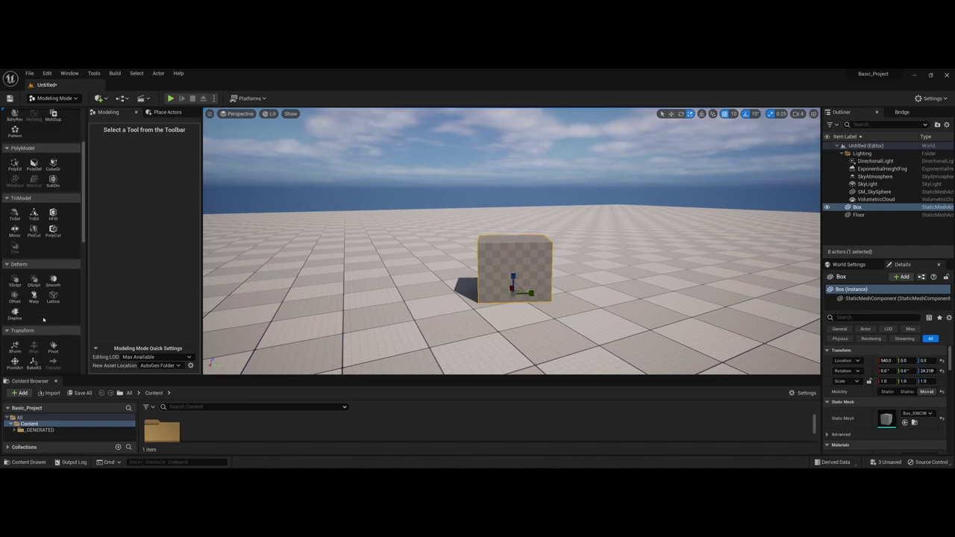
pyautogui.scroll(2, 43, 320)
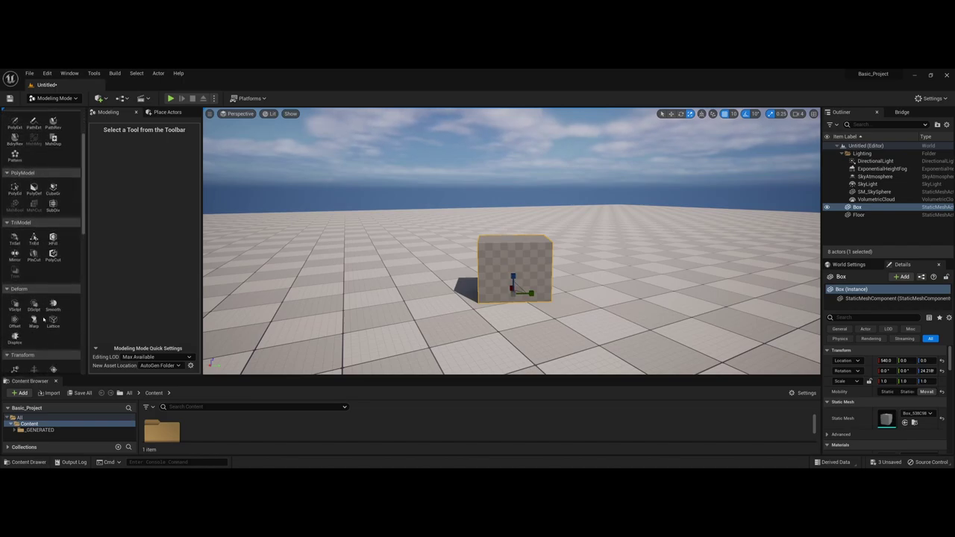
pyautogui.scroll(-12, 43, 320)
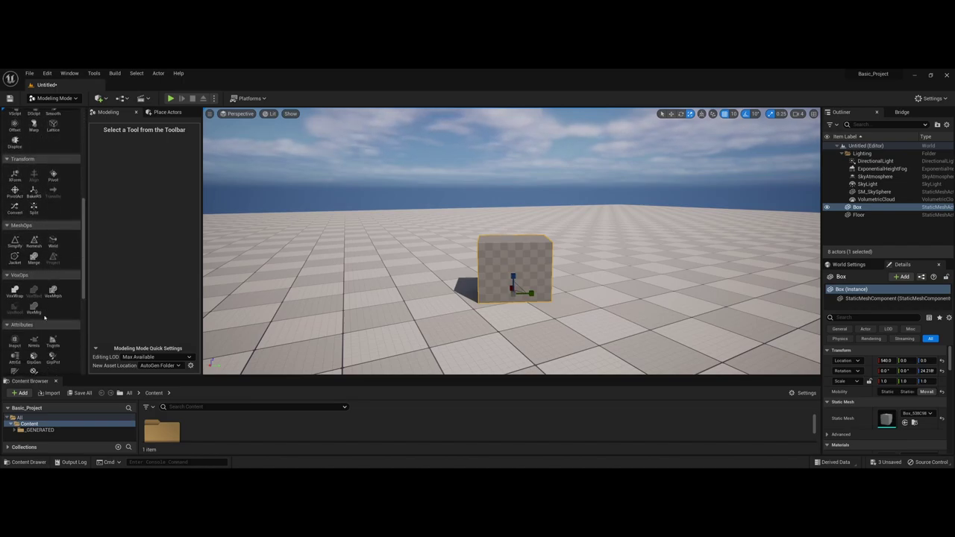
pyautogui.scroll(-3, 45, 318)
pyautogui.scroll(-9, 45, 318)
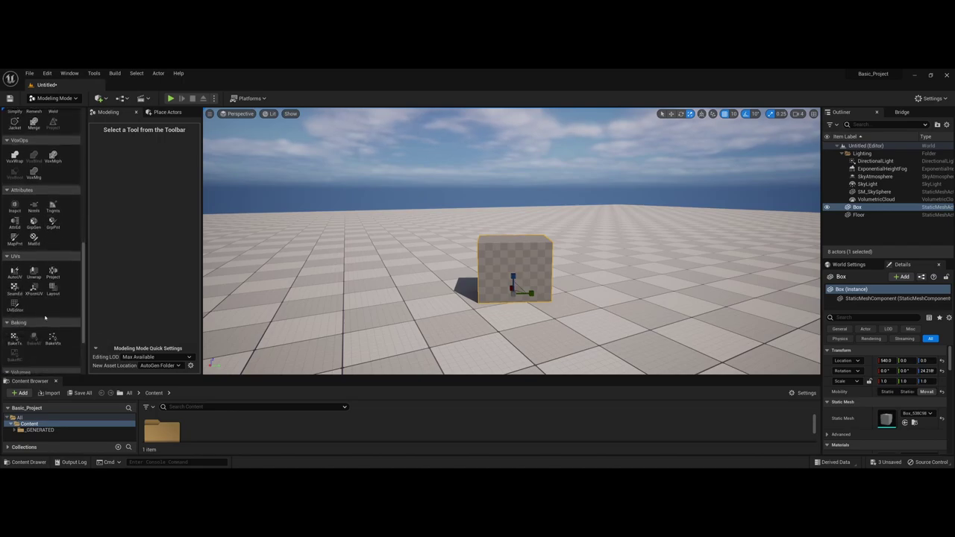
pyautogui.scroll(-1, 45, 318)
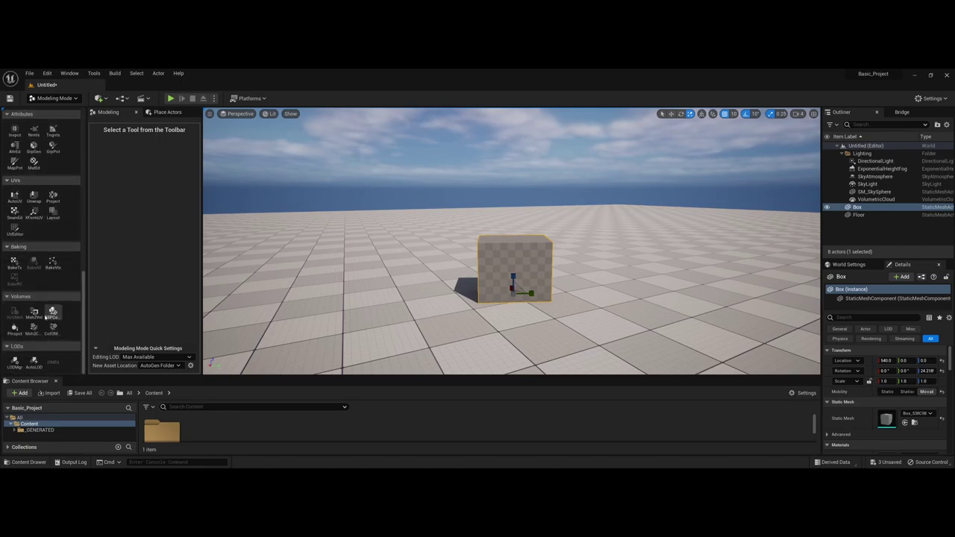
pyautogui.scroll(15, 47, 318)
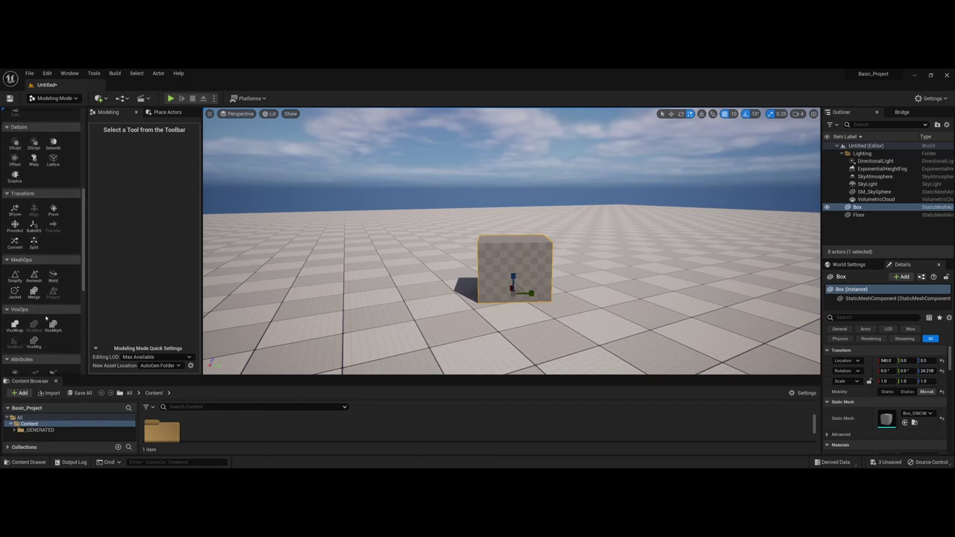
pyautogui.scroll(4, 46, 317)
pyautogui.scroll(8, 46, 319)
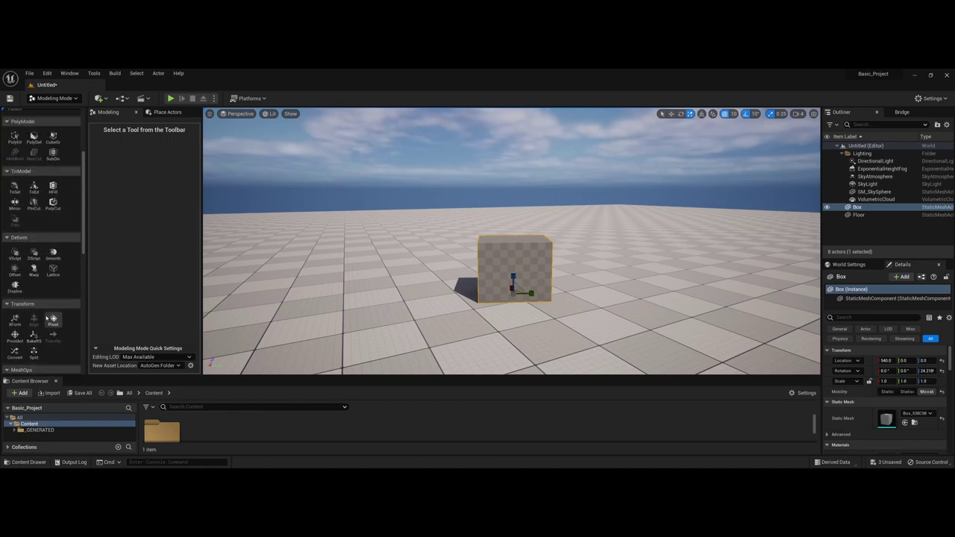
pyautogui.scroll(3, 46, 319)
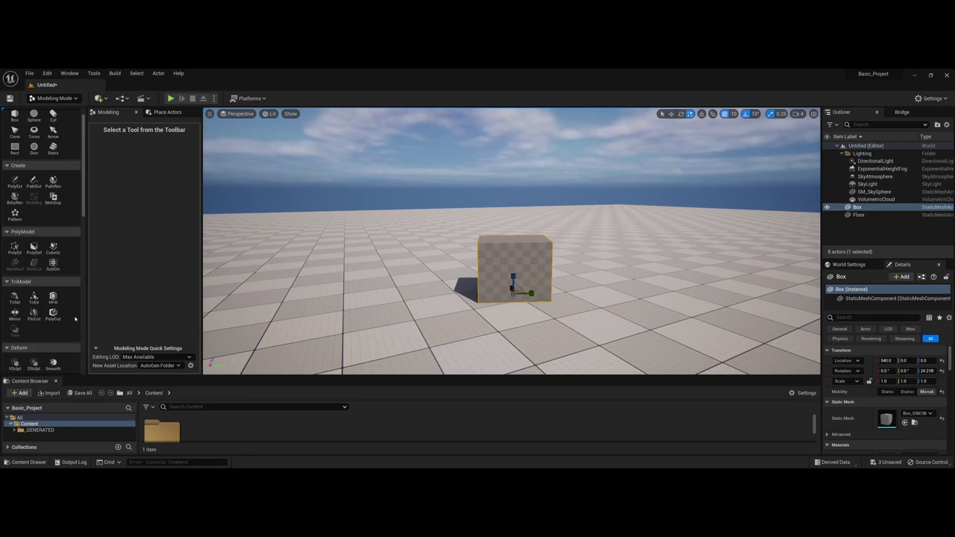
pyautogui.scroll(-5, 50, 318)
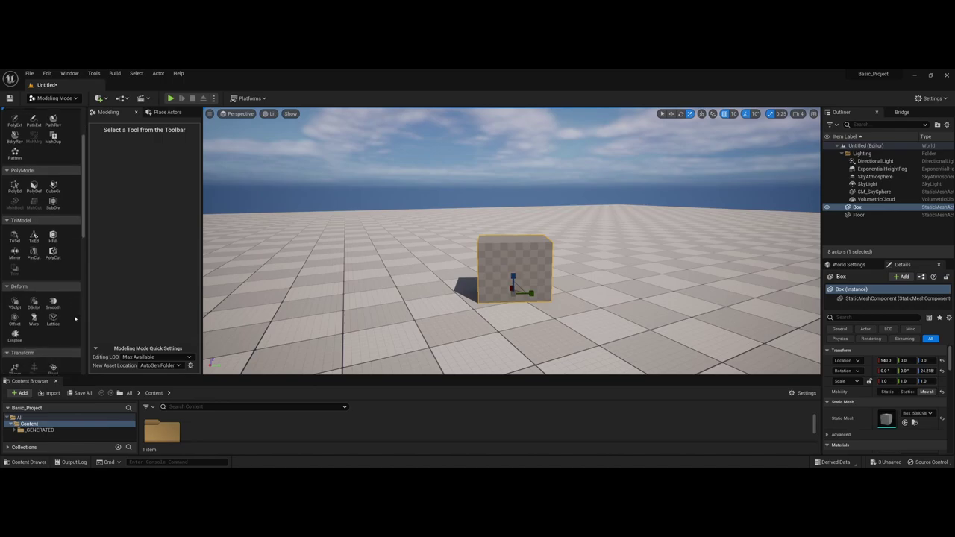
# Apply a Space Warp Bend to the Box with bounds tightened to about 52.4 and -38.4
pyautogui.click(34, 308)
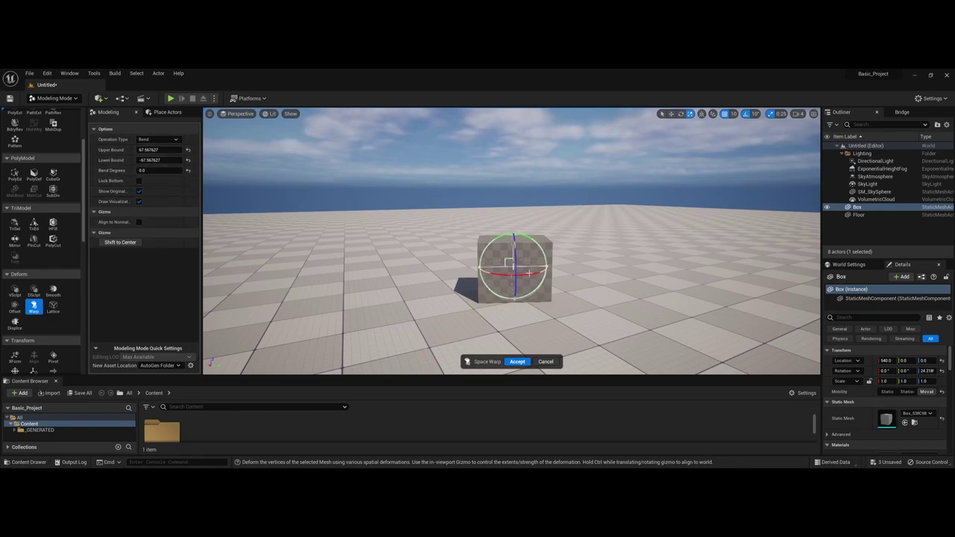
pyautogui.moveTo(531, 272); pyautogui.dragTo(521, 276)
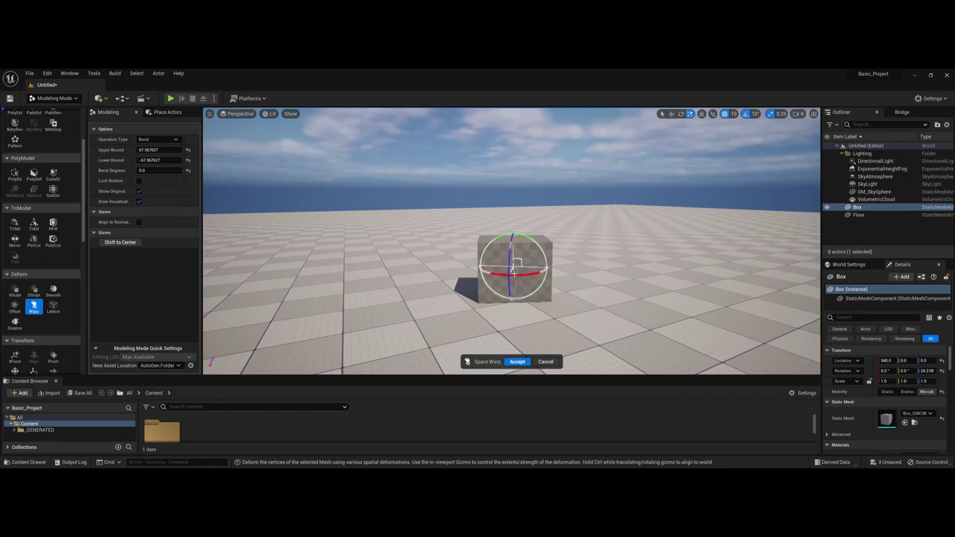
pyautogui.moveTo(149, 150)
pyautogui.mouseDown()
pyautogui.moveTo(130, 150)
pyautogui.moveTo(139, 160)
pyautogui.mouseUp()
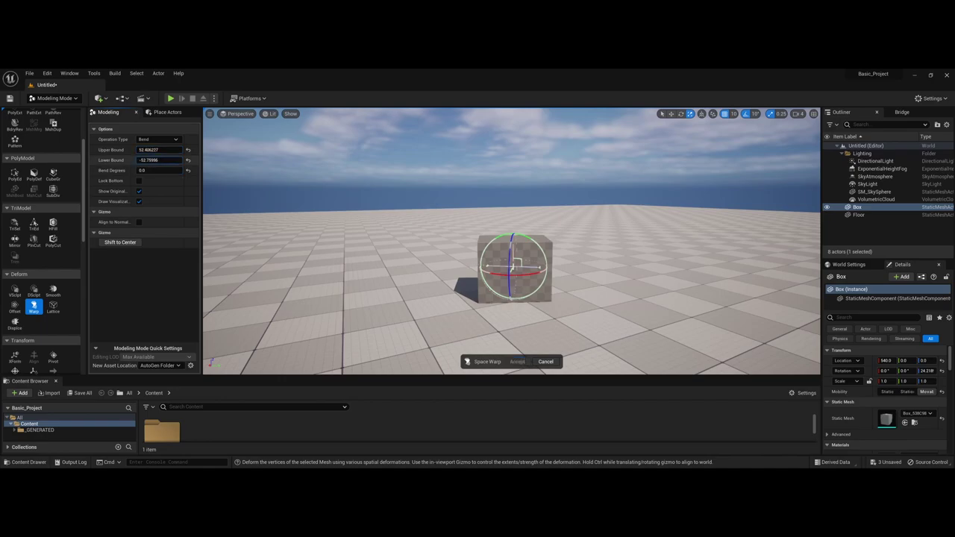
pyautogui.moveTo(149, 160); pyautogui.dragTo(223, 171)
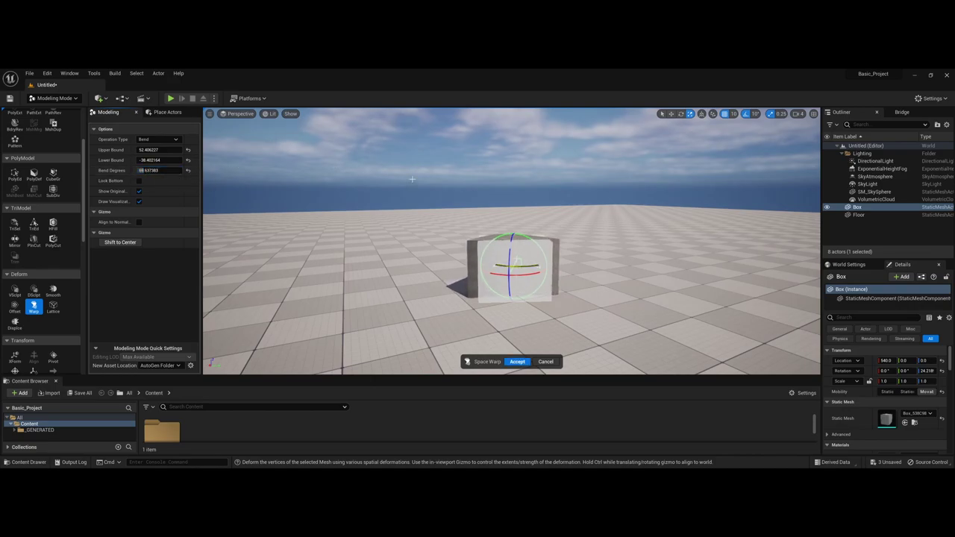
pyautogui.moveTo(413, 180); pyautogui.dragTo(391, 189, button='right')
pyautogui.press('w')
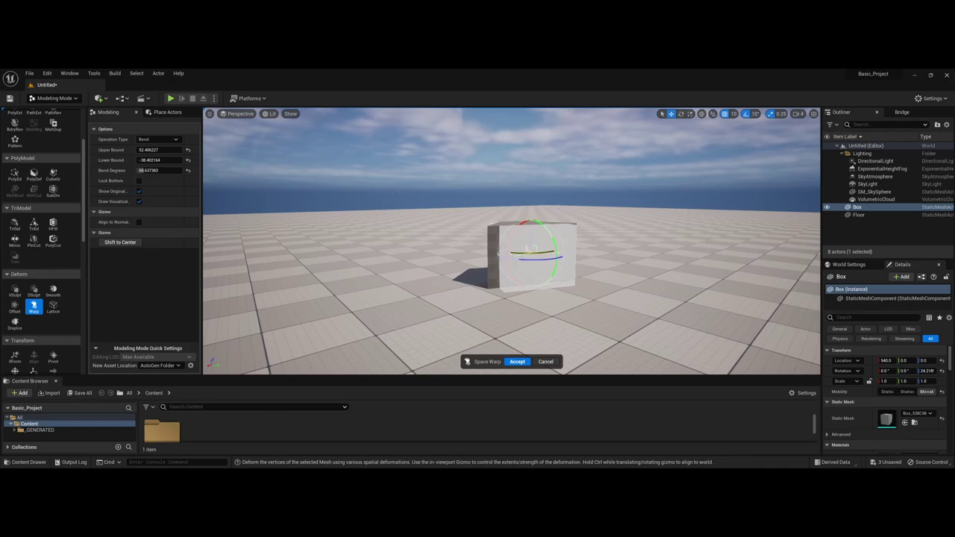
pyautogui.moveTo(391, 189); pyautogui.dragTo(373, 190, button='right')
# Raise the bend angle to about 89.5 degrees and check the bent box from around it
pyautogui.click(153, 170)
pyautogui.write('0')
pyautogui.press('Return')
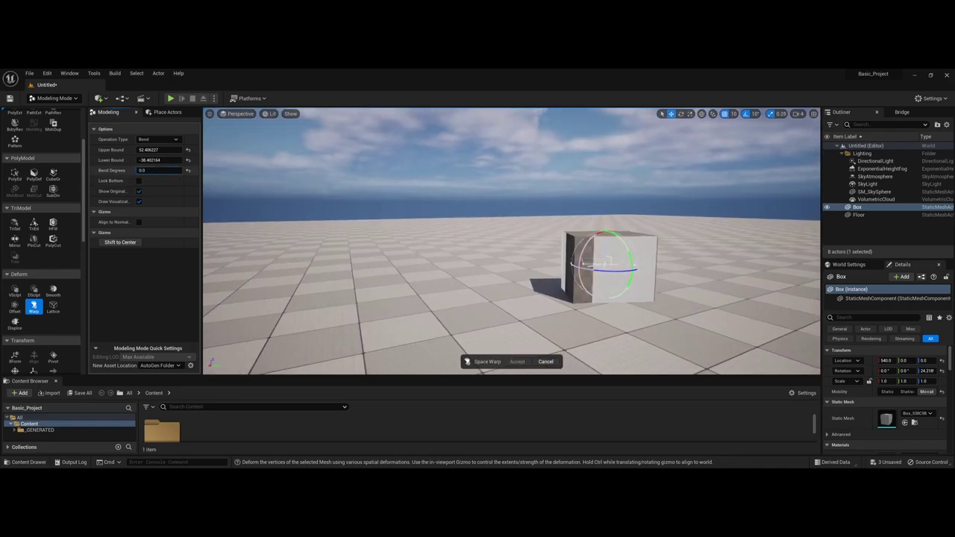
pyautogui.moveTo(153, 170)
pyautogui.mouseDown()
pyautogui.moveTo(191, 170)
pyautogui.moveTo(168, 171)
pyautogui.mouseUp()
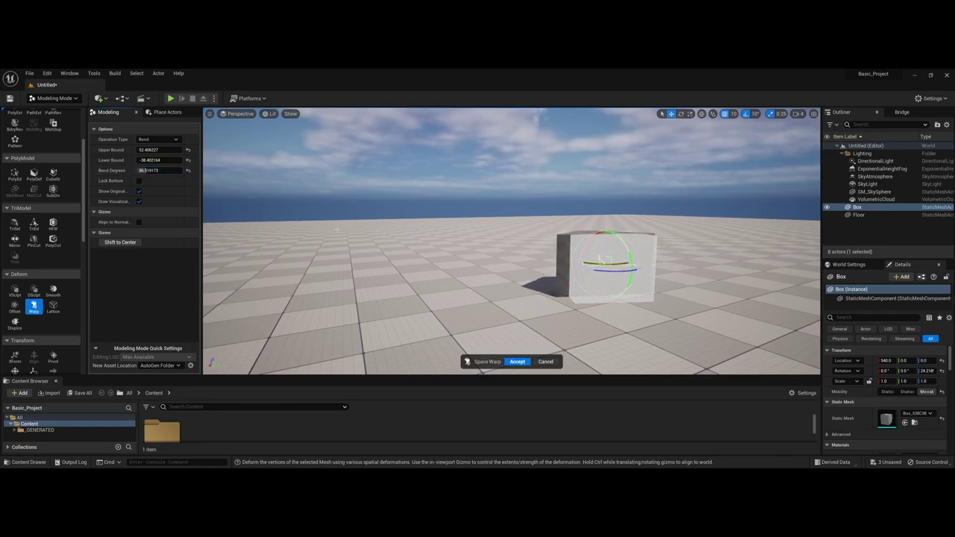
pyautogui.moveTo(338, 230); pyautogui.dragTo(406, 230, button='right')
pyautogui.scroll(6, 341, 229)
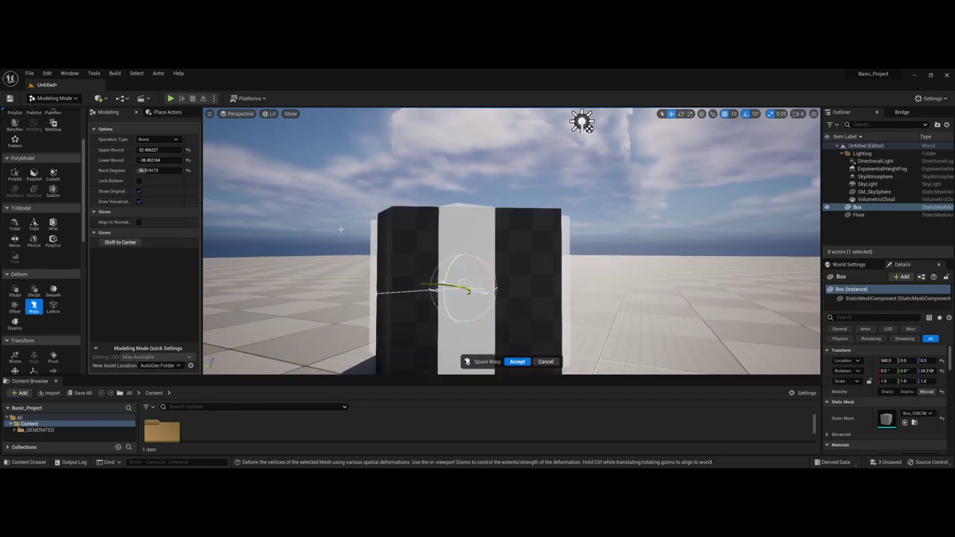
pyautogui.scroll(-3, 340, 229)
pyautogui.moveTo(340, 230); pyautogui.dragTo(302, 255, button='right')
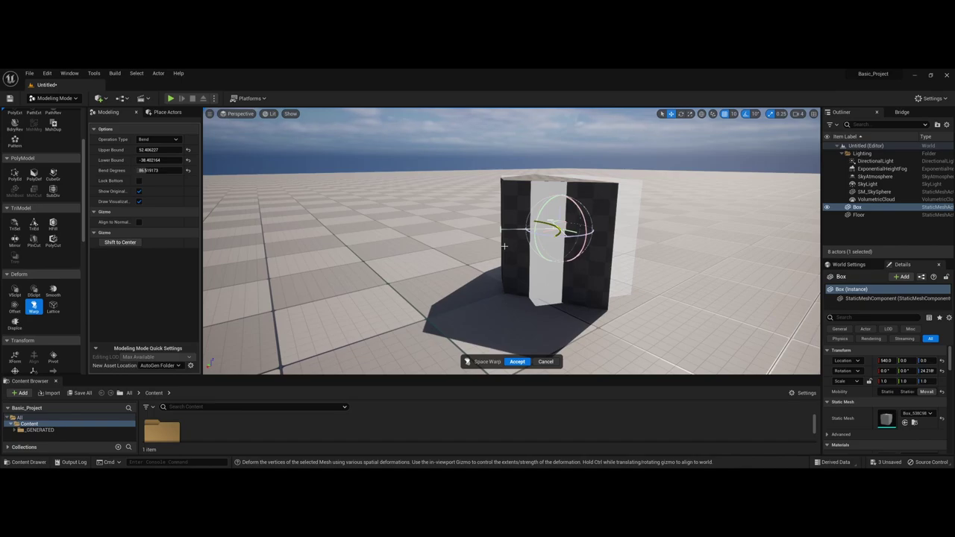
# Accept the Space Warp bend and scroll the palette back up to the Create tools
pyautogui.click(517, 361)
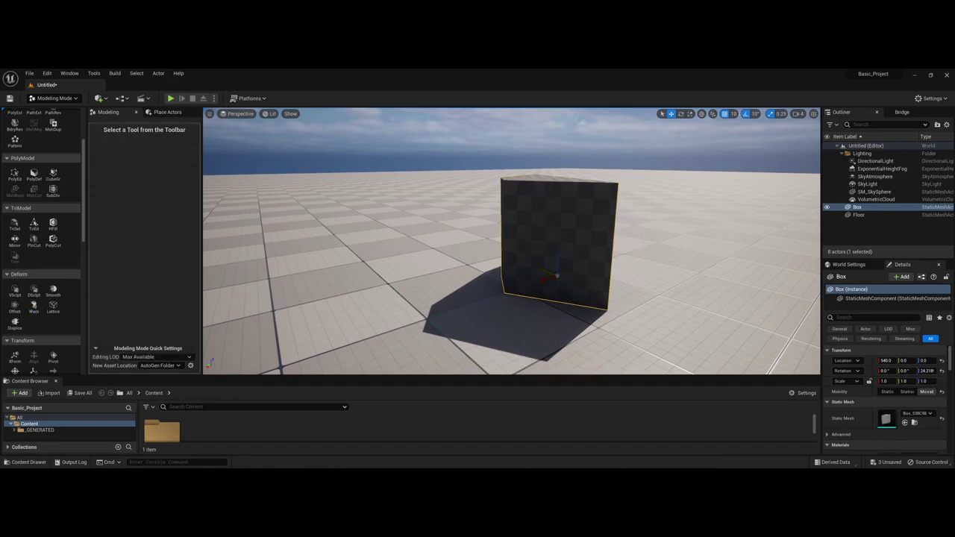
pyautogui.moveTo(418, 232); pyautogui.dragTo(455, 269, button='right')
pyautogui.moveTo(423, 233); pyautogui.dragTo(410, 206, button='right')
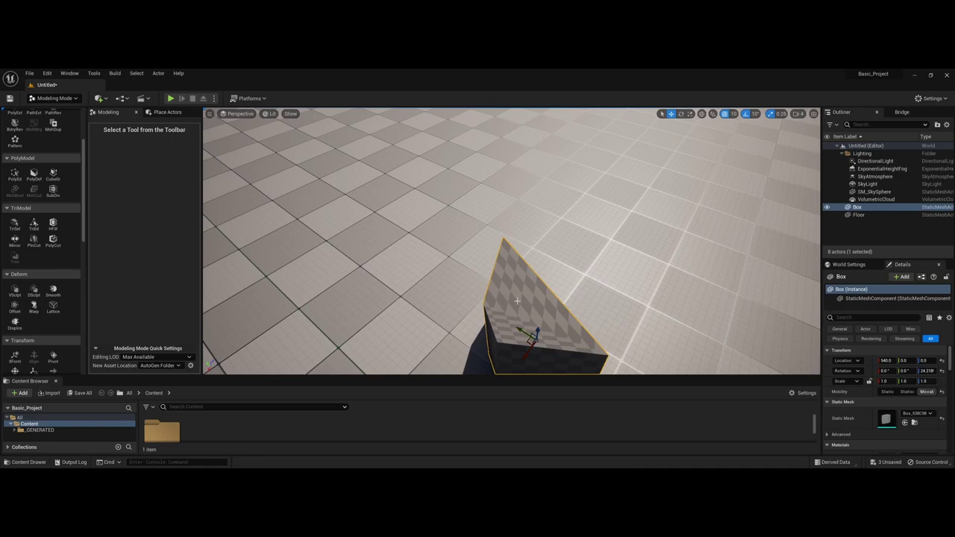
pyautogui.scroll(3, 43, 255)
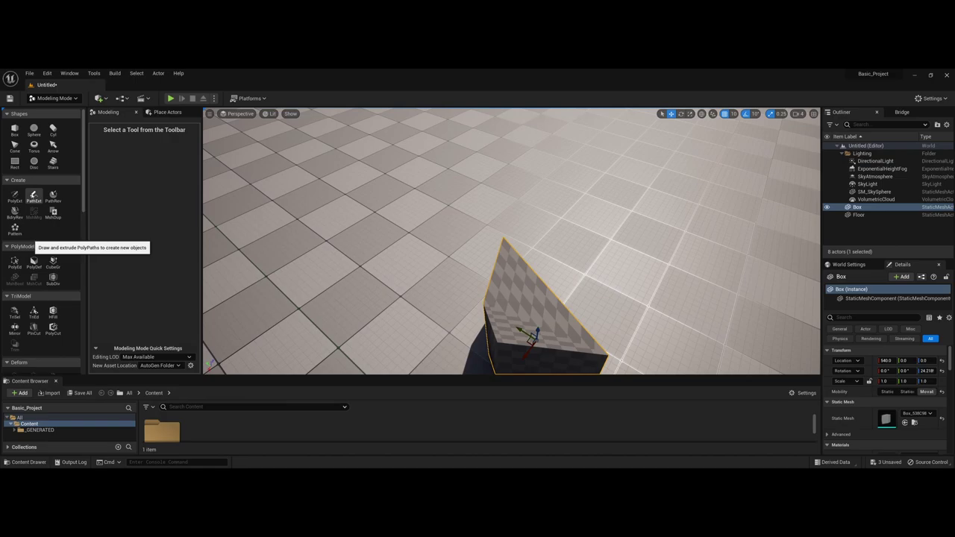
# Extrude a closed five-corner path into a hollow pentagonal Path wall, setting its width and height
pyautogui.click(33, 197)
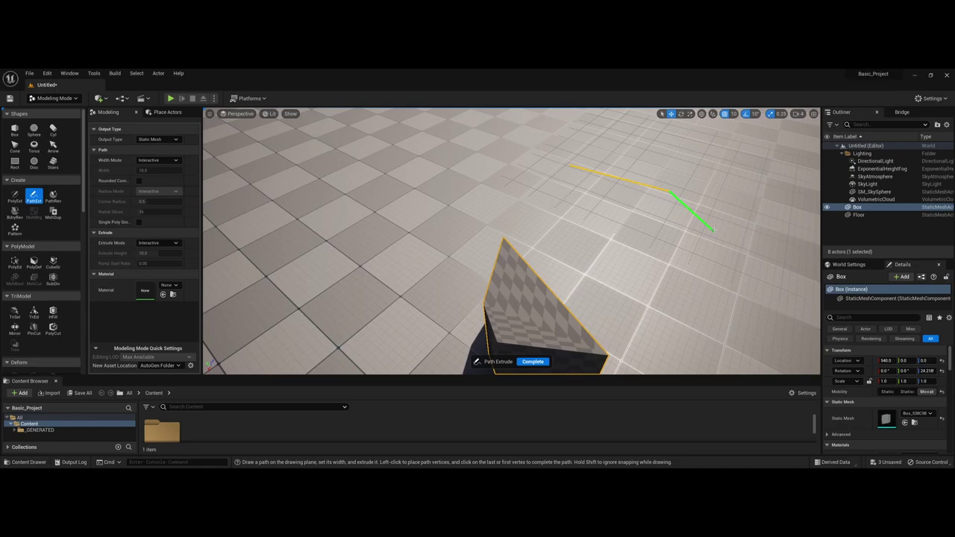
pyautogui.click(713, 230)
pyautogui.click(526, 221)
pyautogui.click(570, 166)
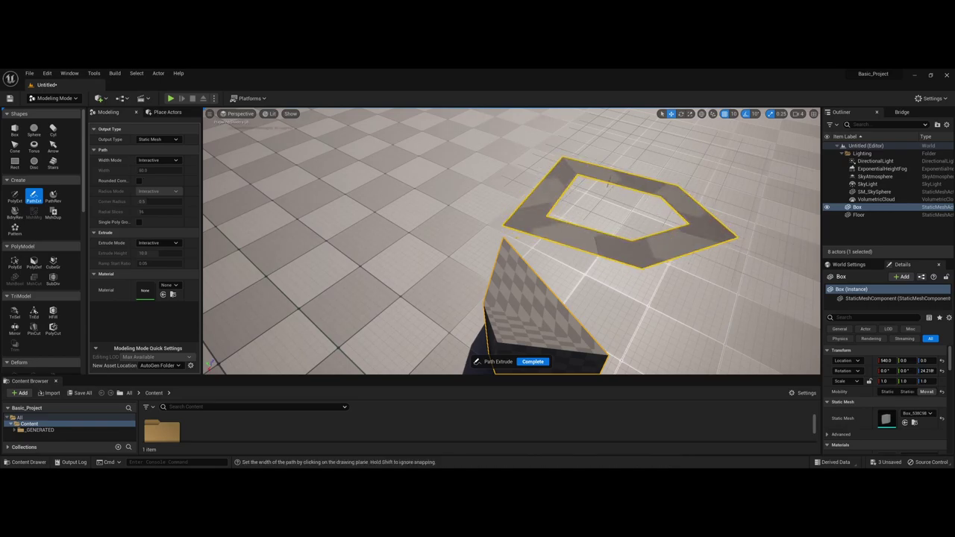
pyautogui.click(609, 178)
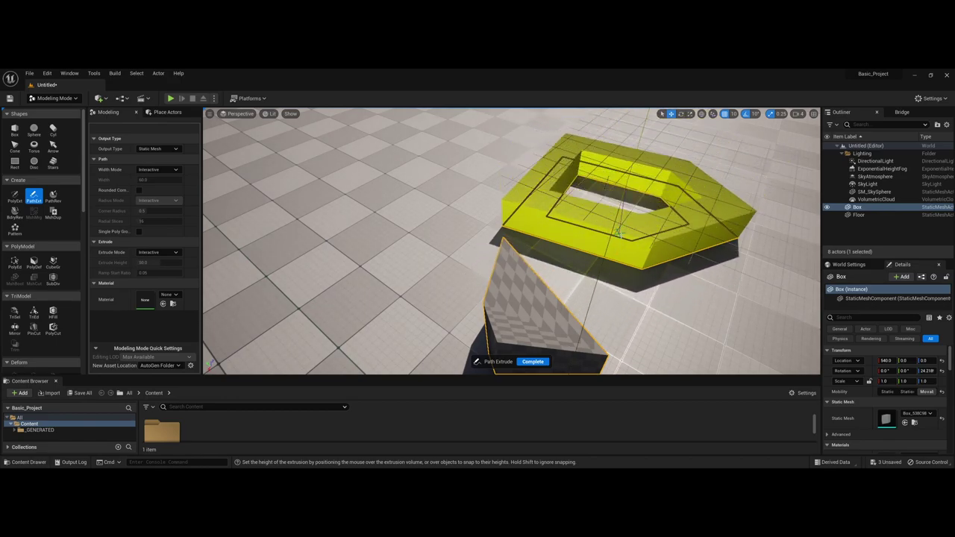
pyautogui.click(624, 216)
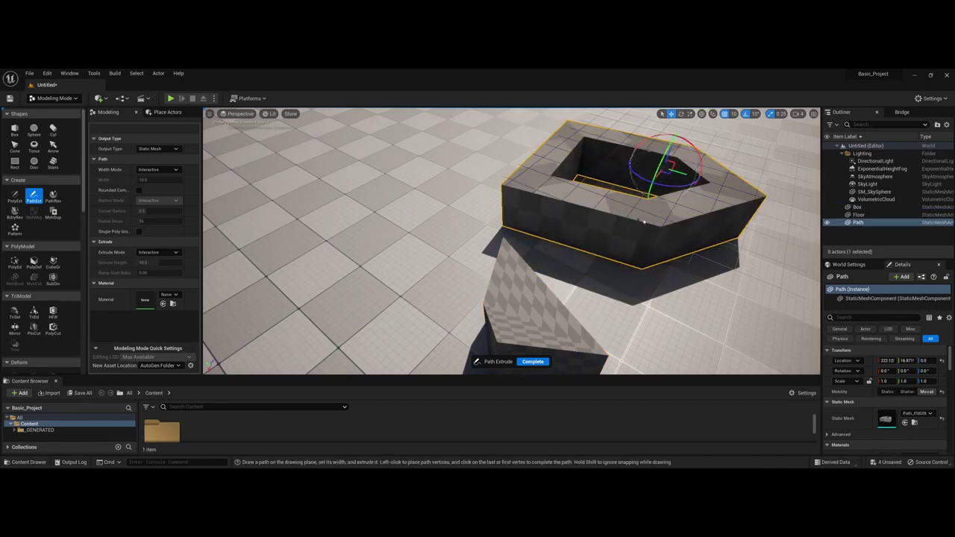
pyautogui.moveTo(626, 227)
pyautogui.mouseDown(button='right')
pyautogui.moveTo(612, 216)
pyautogui.moveTo(608, 161)
pyautogui.moveTo(612, 224)
pyautogui.moveTo(624, 222)
pyautogui.mouseUp(button='right')
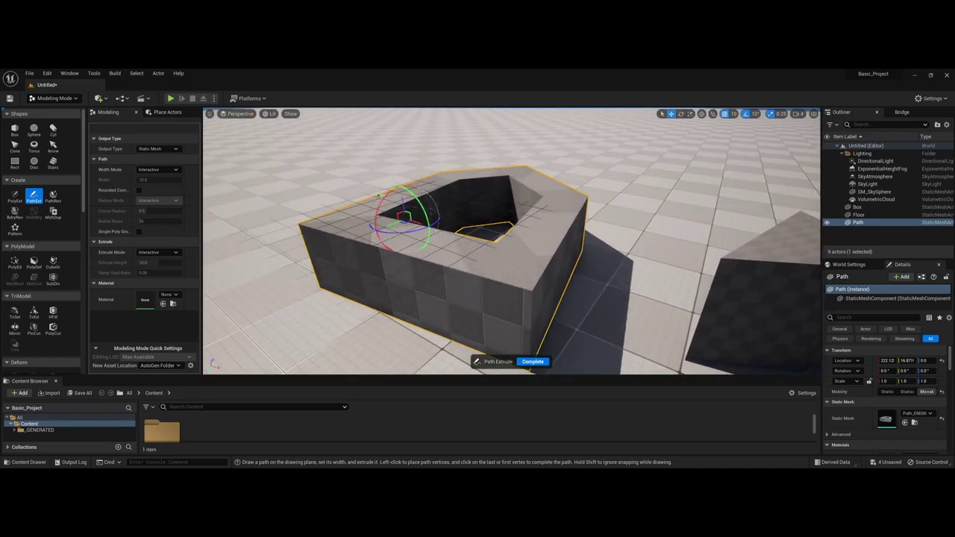
pyautogui.click(531, 362)
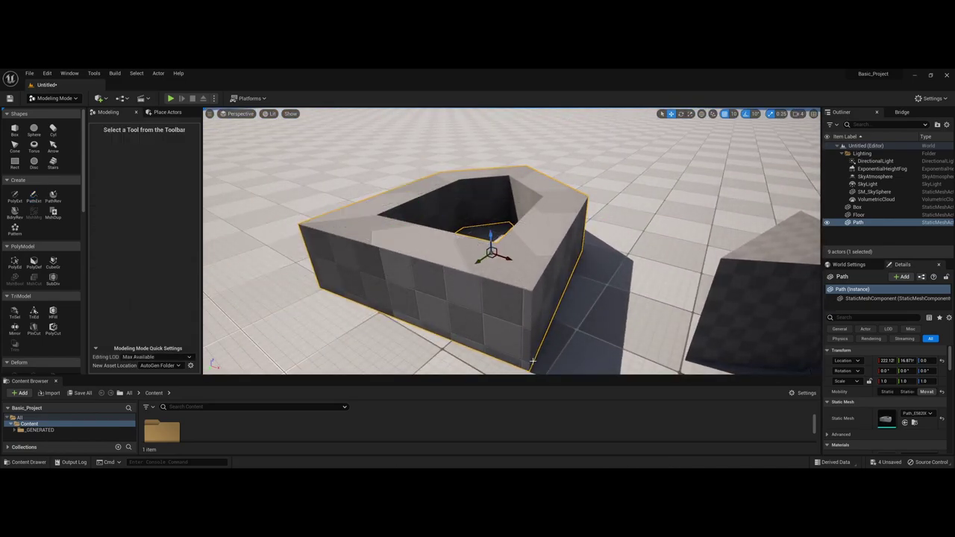
pyautogui.moveTo(451, 243); pyautogui.dragTo(549, 262)
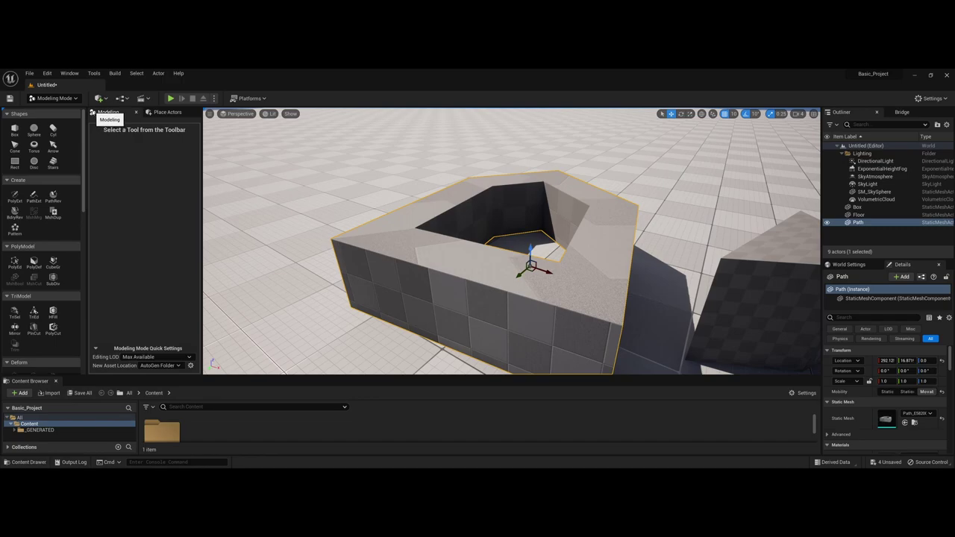
# Switch the editor from Modeling Mode back to Selection Mode using the toolbar mode list
pyautogui.click(73, 99)
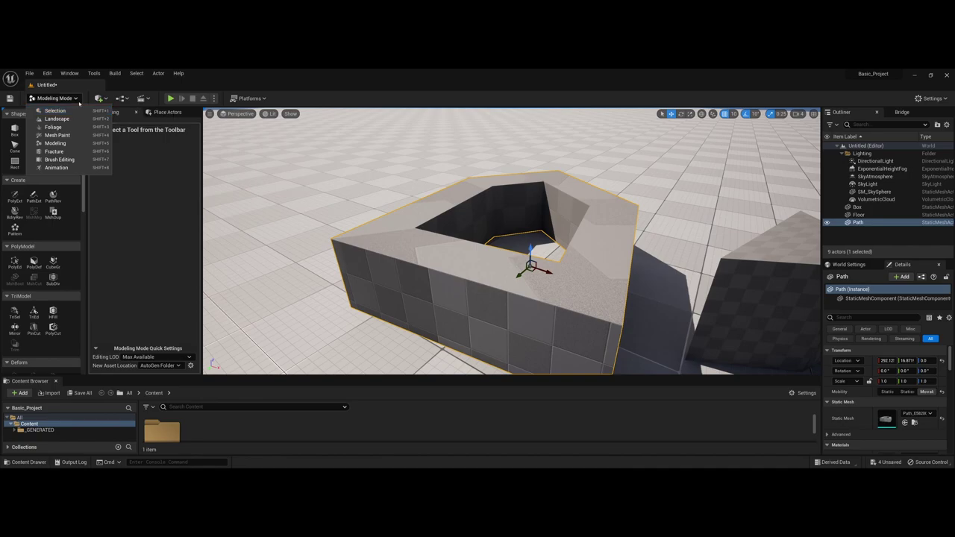
pyautogui.click(75, 111)
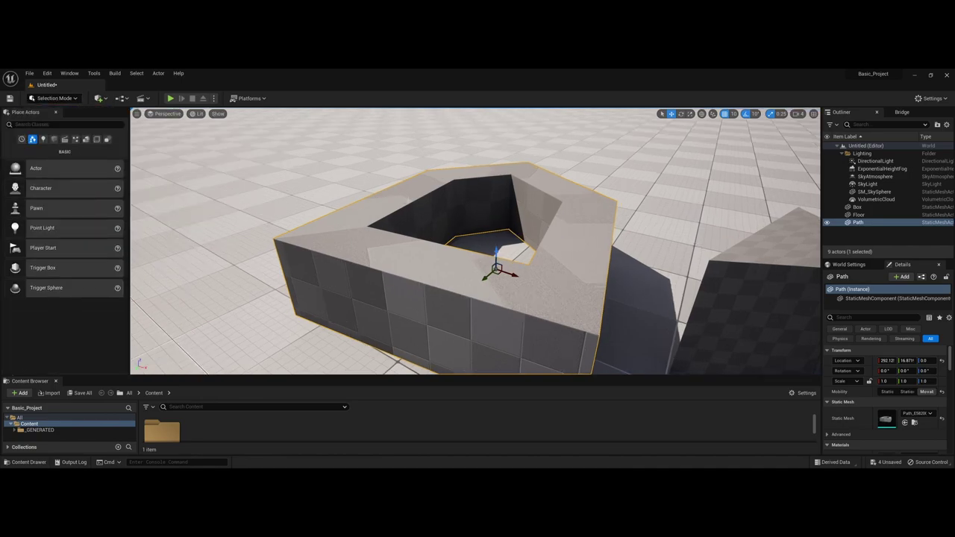